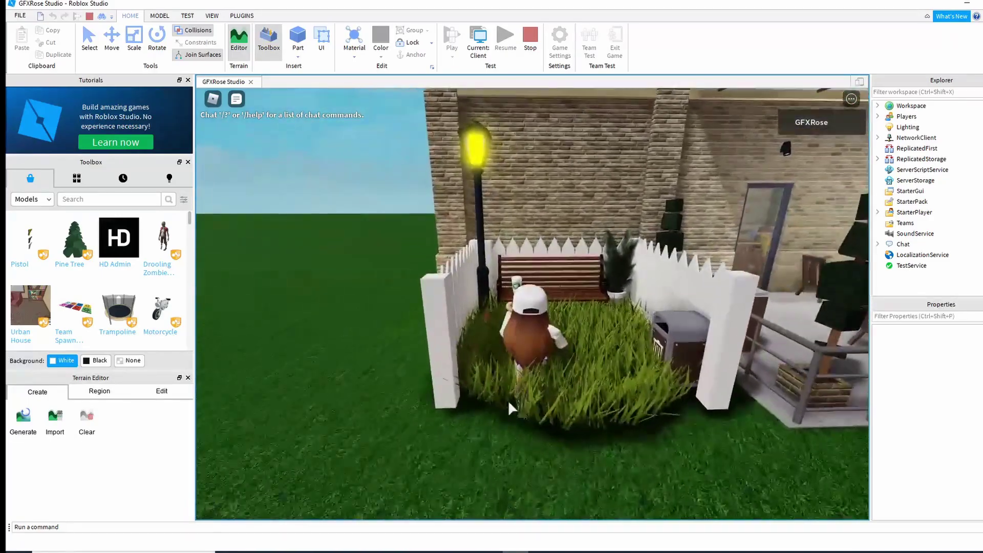
Walk the avatar between the grass, the bench and the patterned tile, picking up the coffee cup
key("s")
key("w")
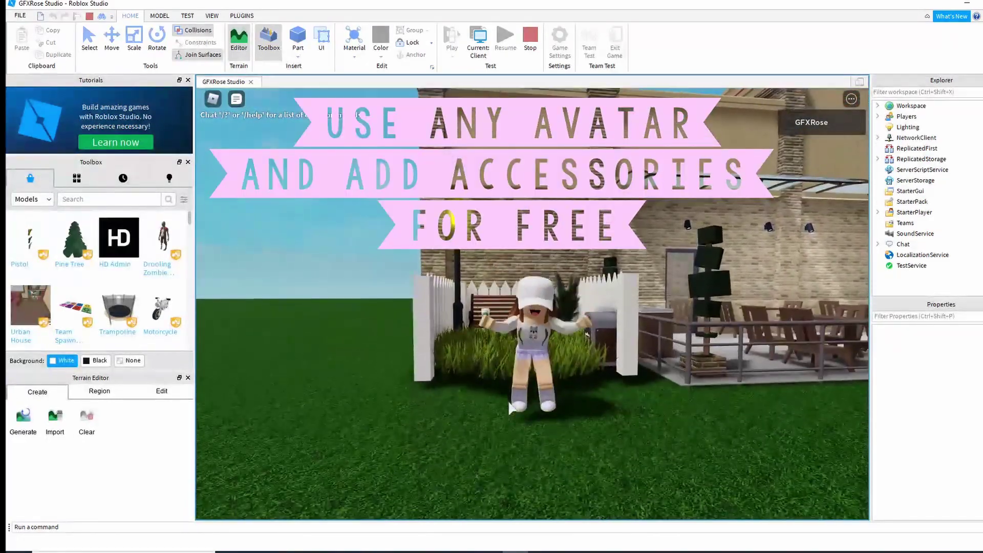
key("w")
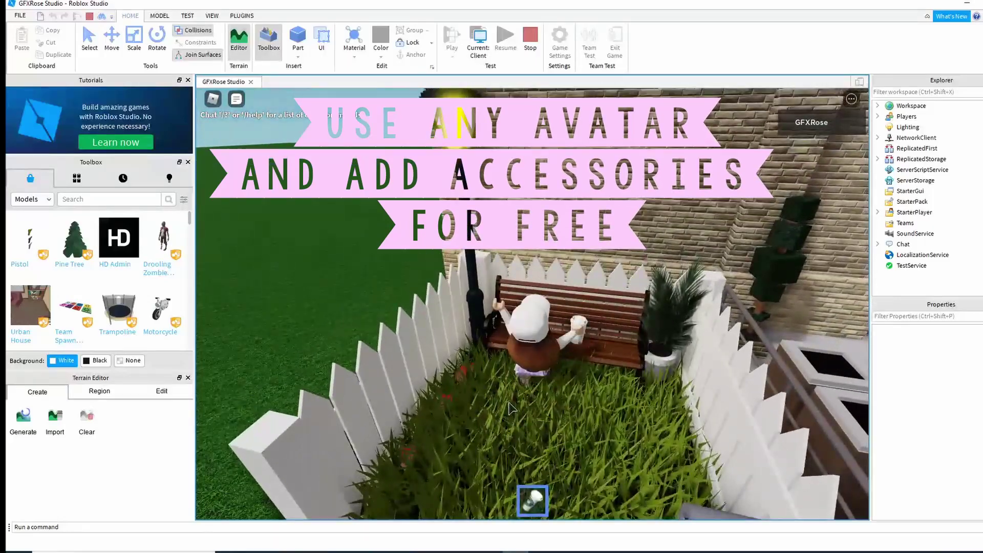
key("s")
key("s")
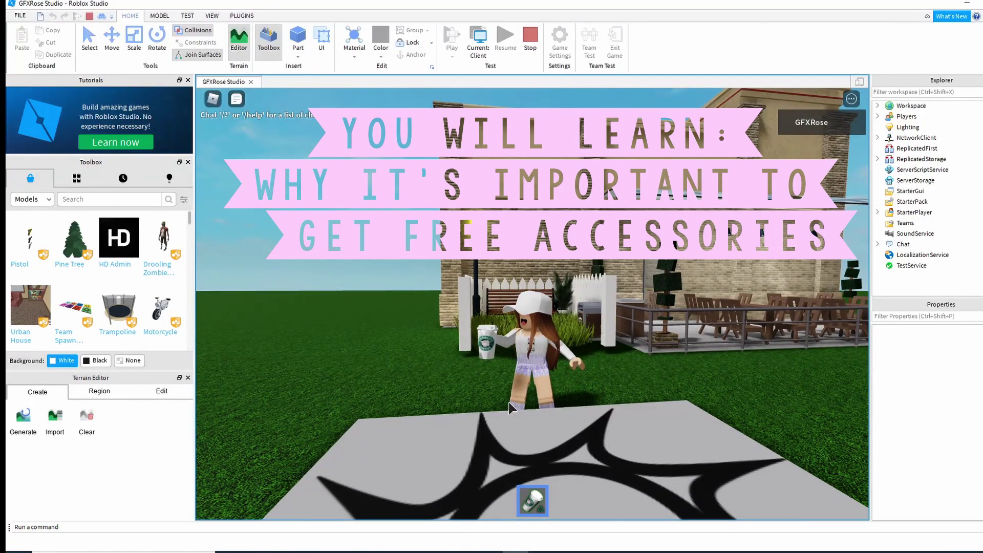
key("s")
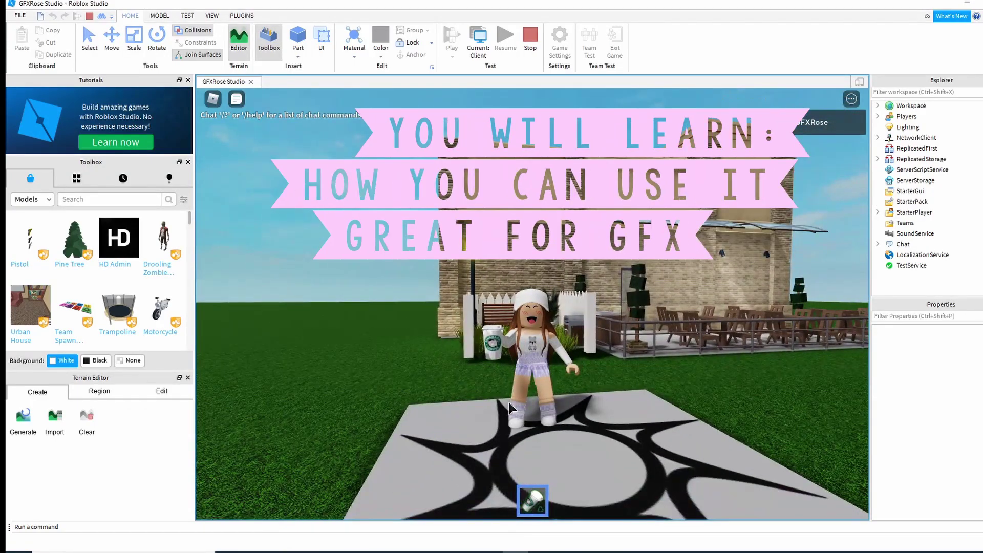
key("w")
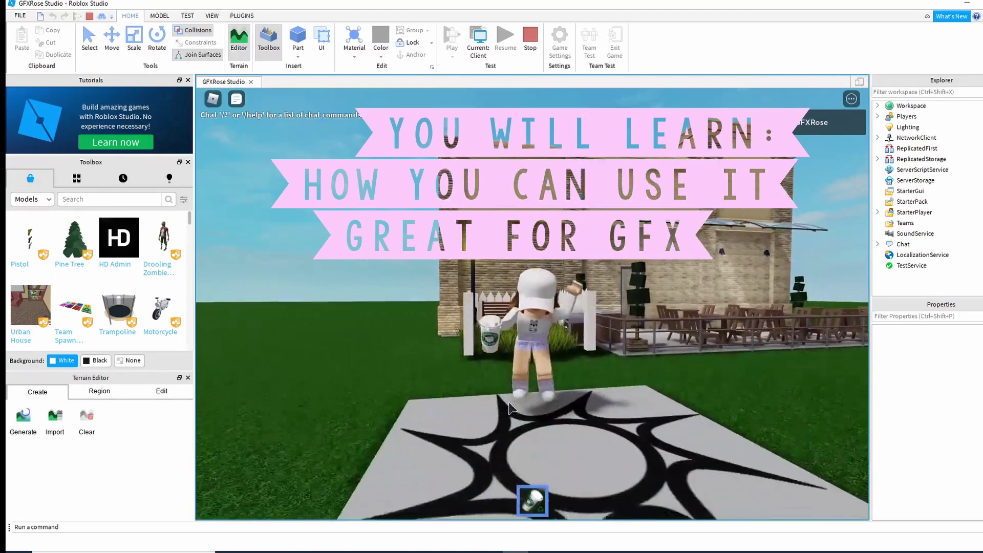
key("s")
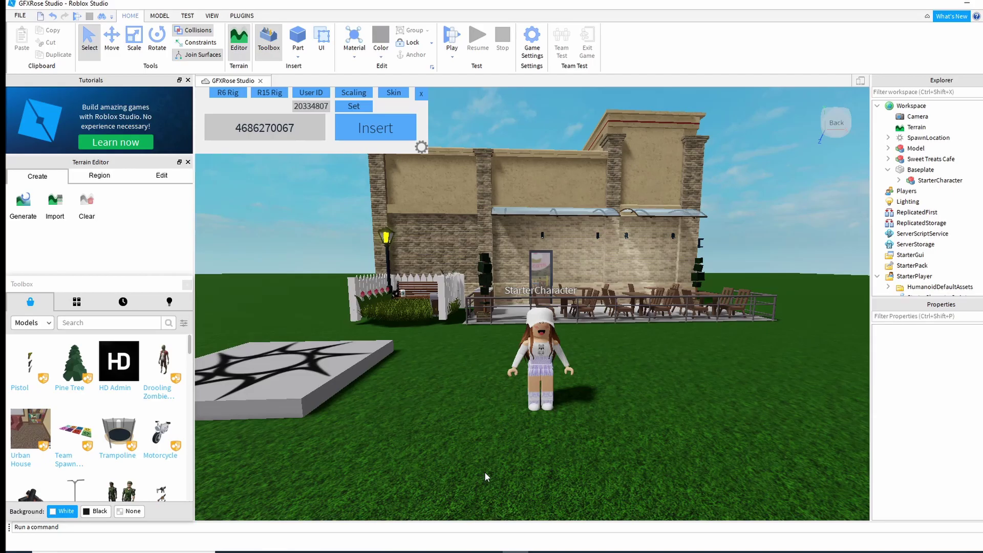
key("w")
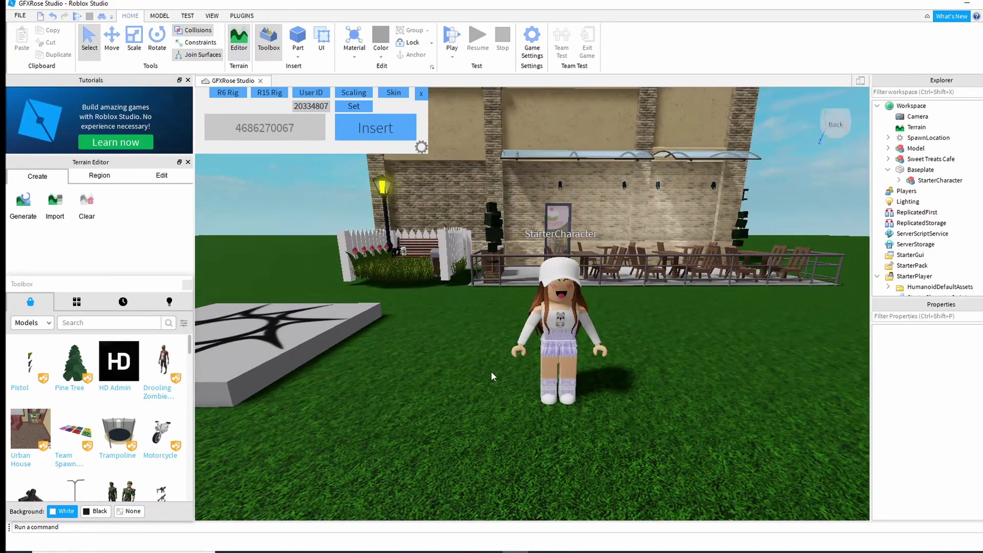
key("s")
key("w")
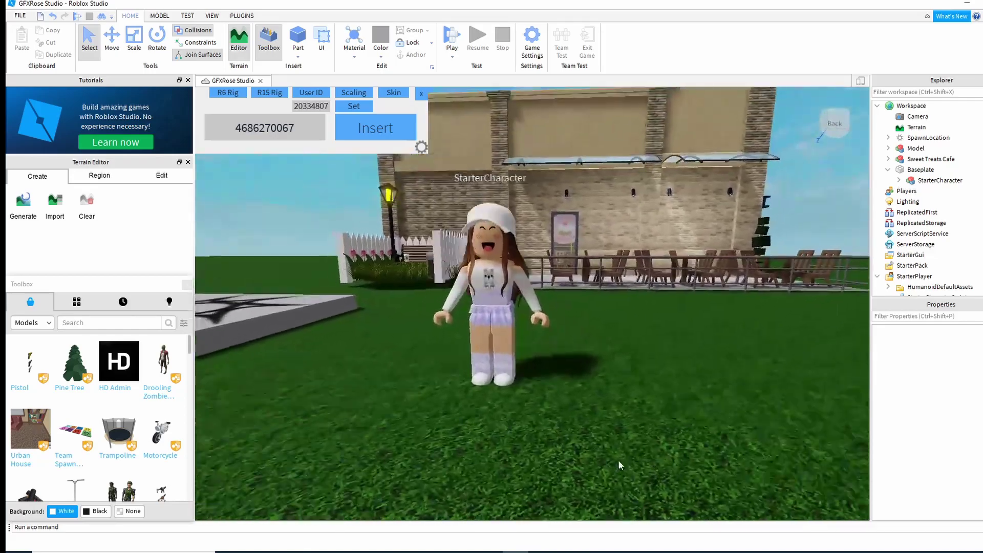
key("a")
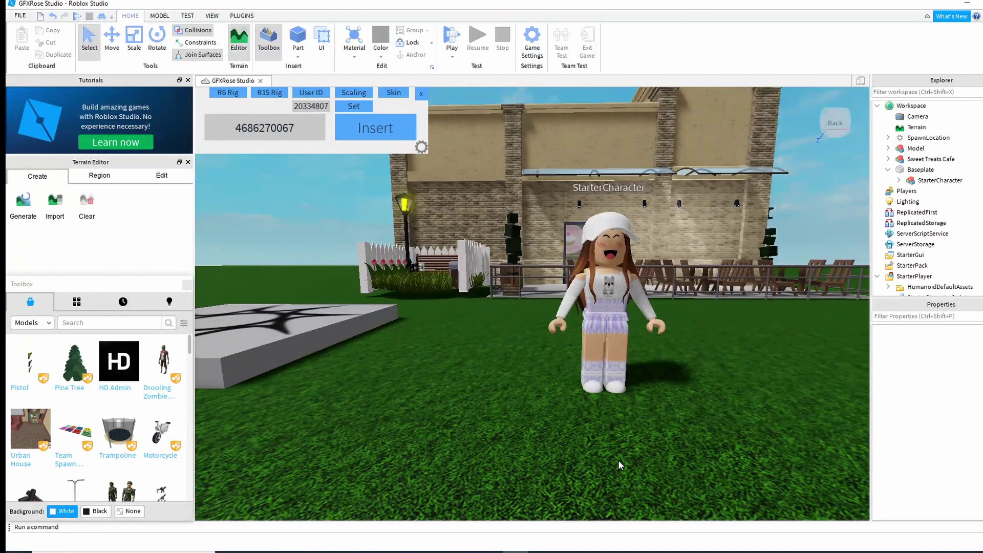
key("d")
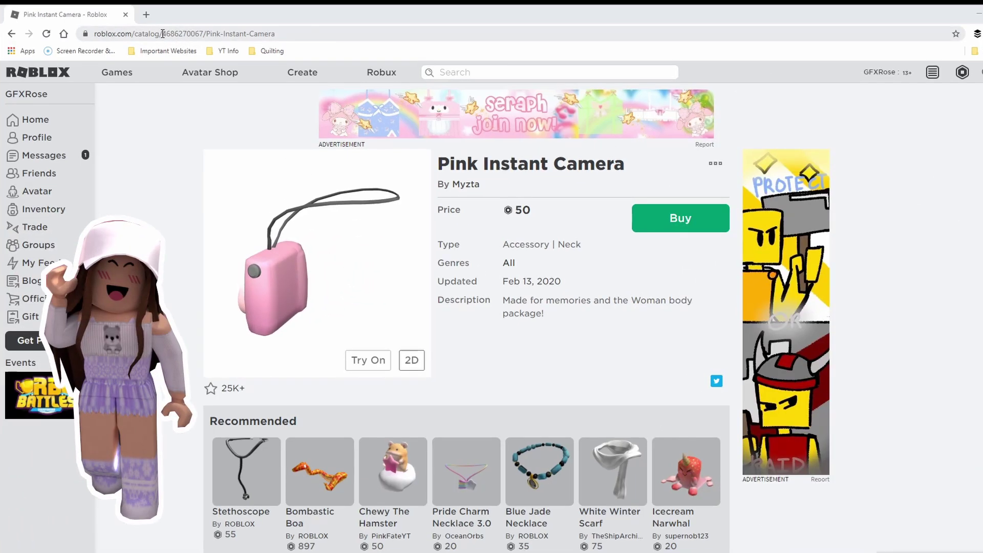
left_click_drag(166, 25, 229, 45)
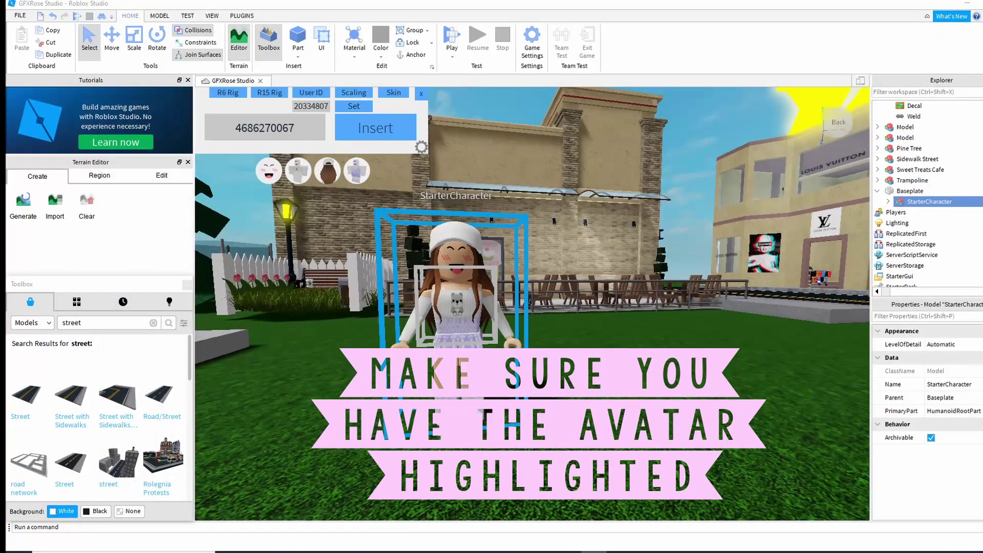
left_click(479, 398)
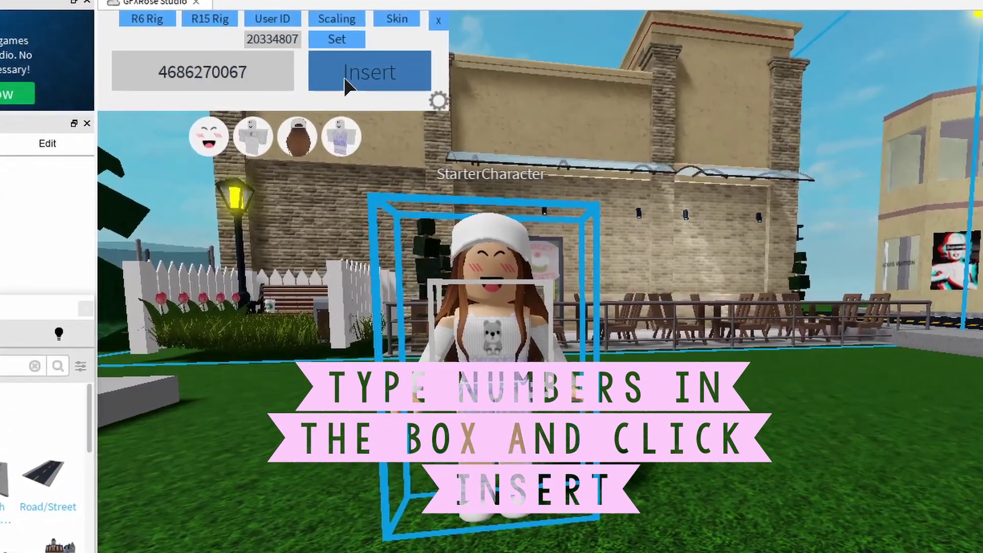
left_click(355, 112)
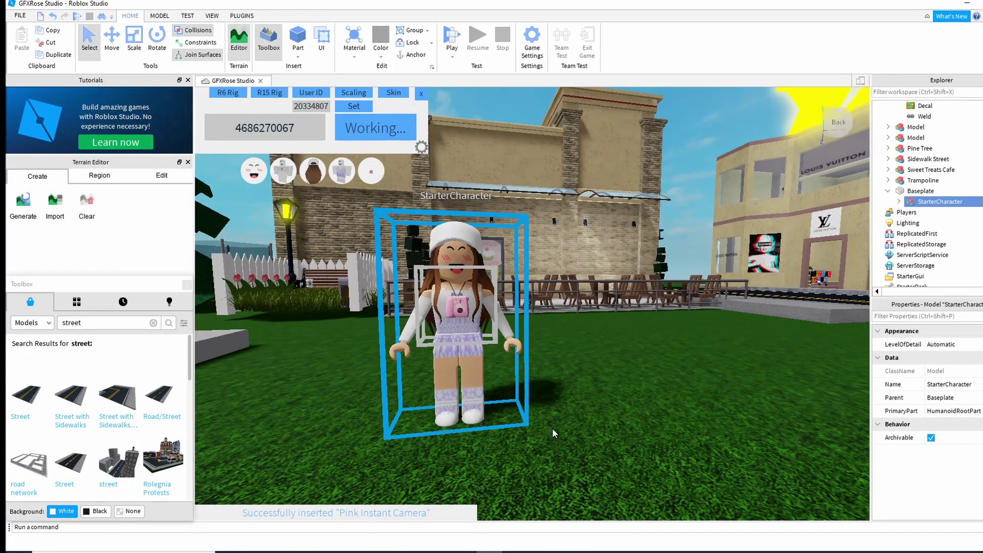
key("d")
key("f")
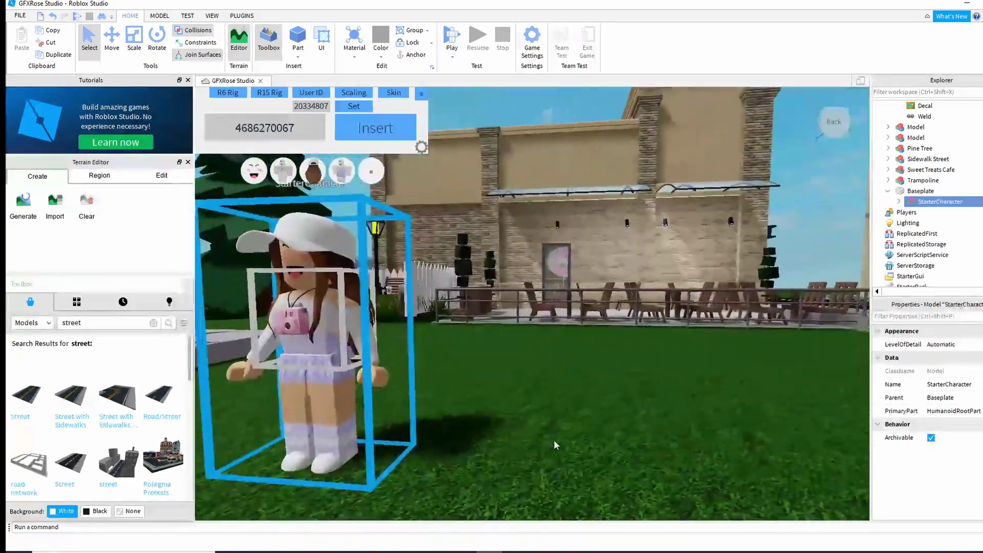
key("d")
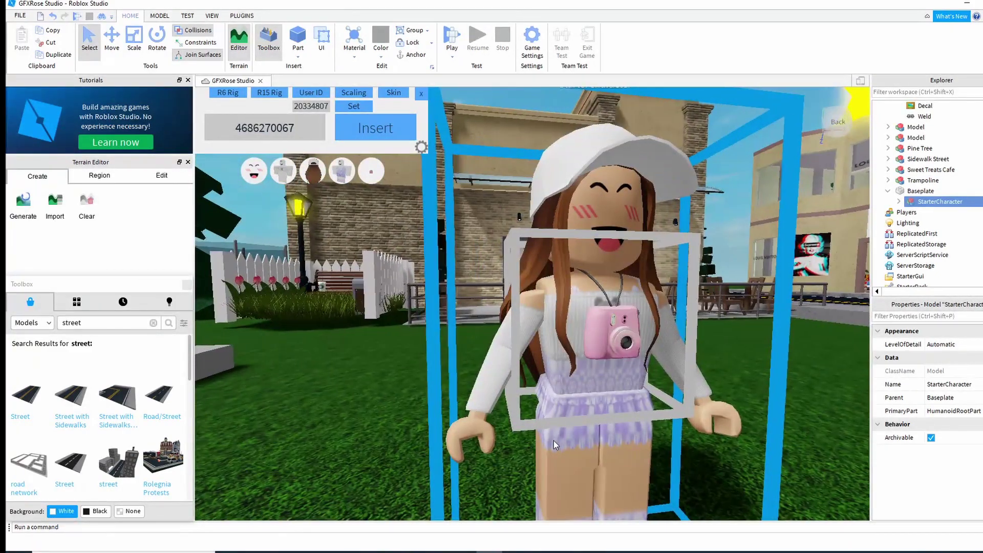
key("f")
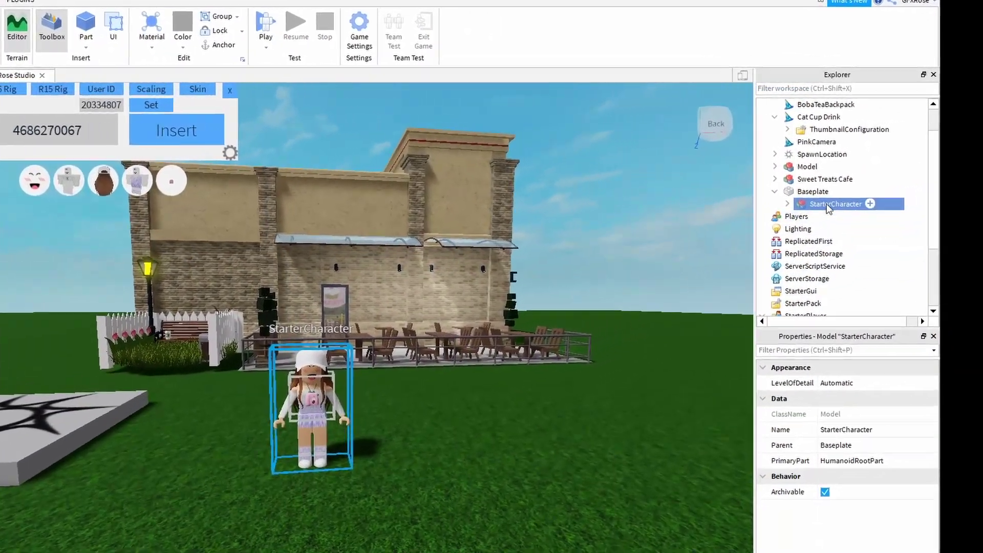
Move StarterCharacter from under Baseplate into StarterPlayer in Explorer
left_click_drag(845, 200, 756, 249)
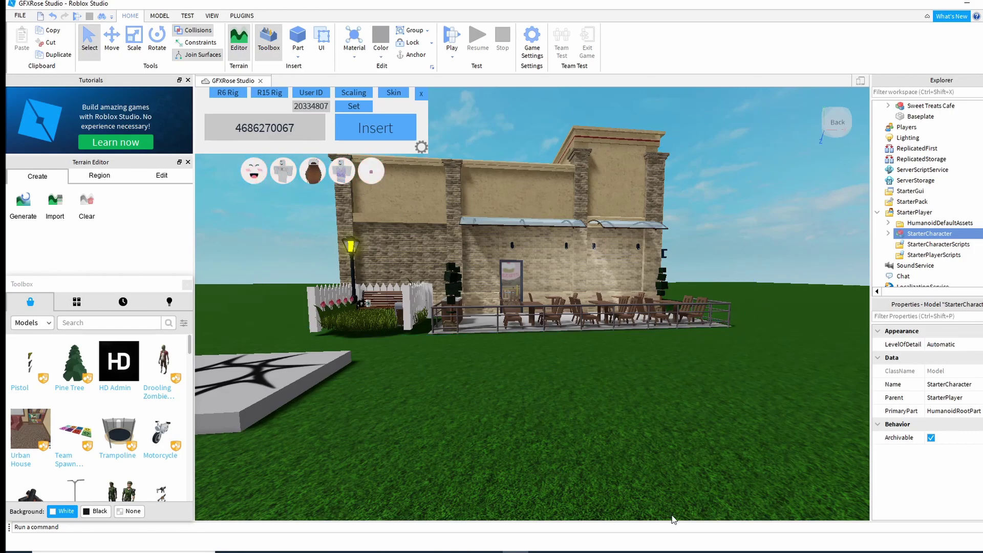
Play-test as the camera-wearing avatar, grab the cup at the bench, walk to the tile, then stop
left_click(451, 38)
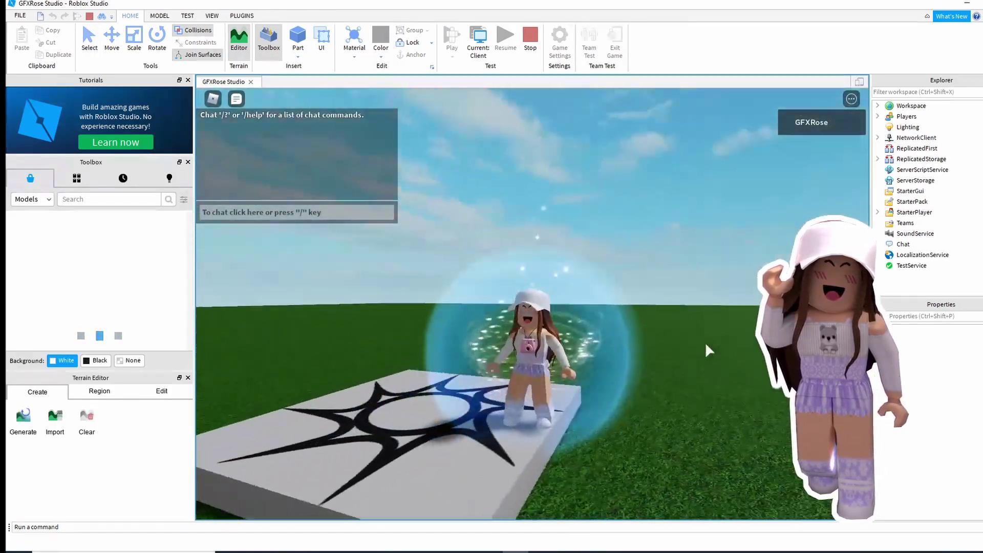
key("Left")
key("w")
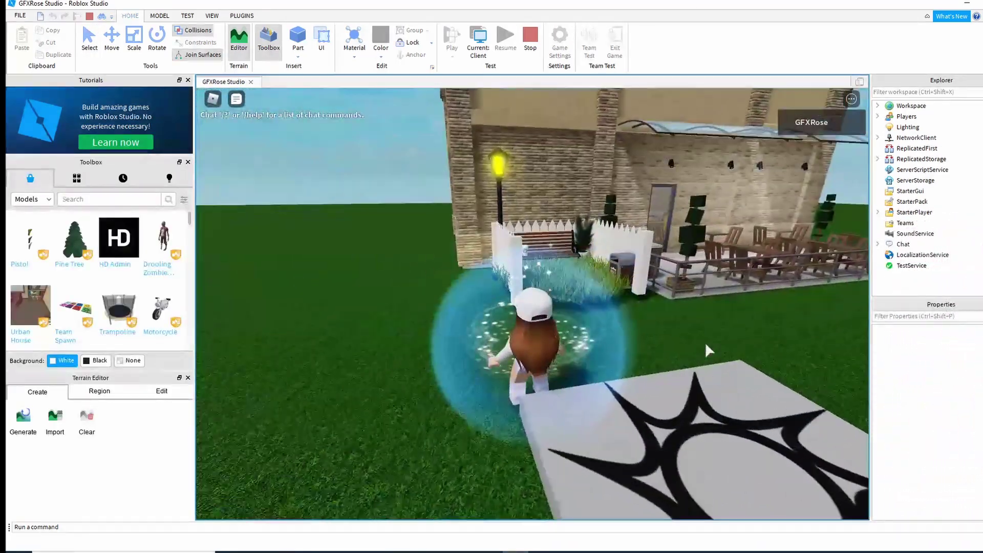
key("w")
key("s")
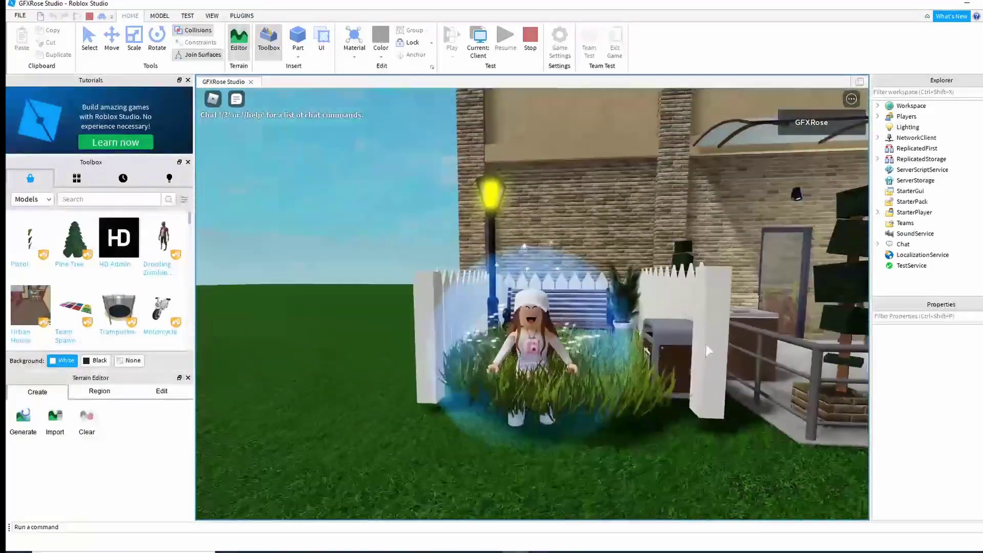
key("Left")
key("w")
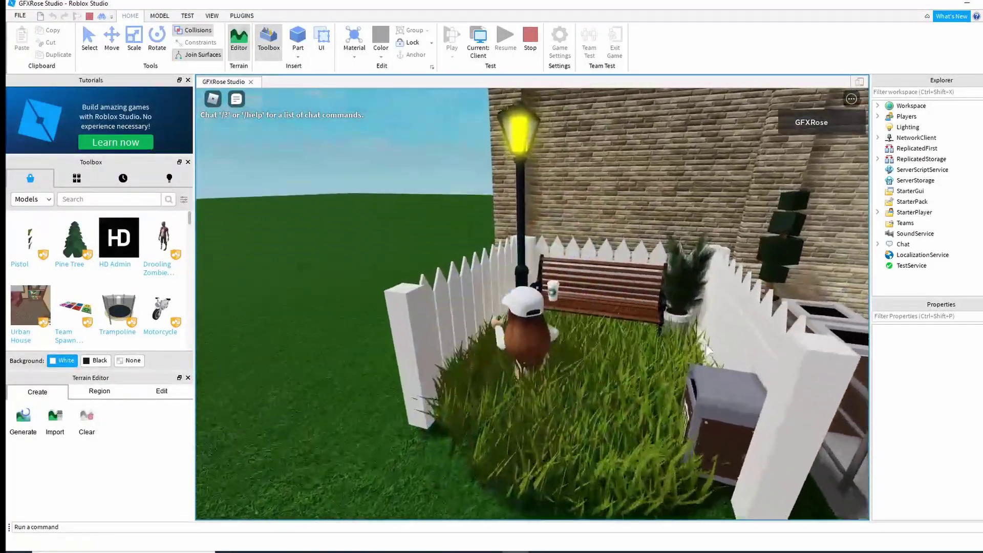
key("s")
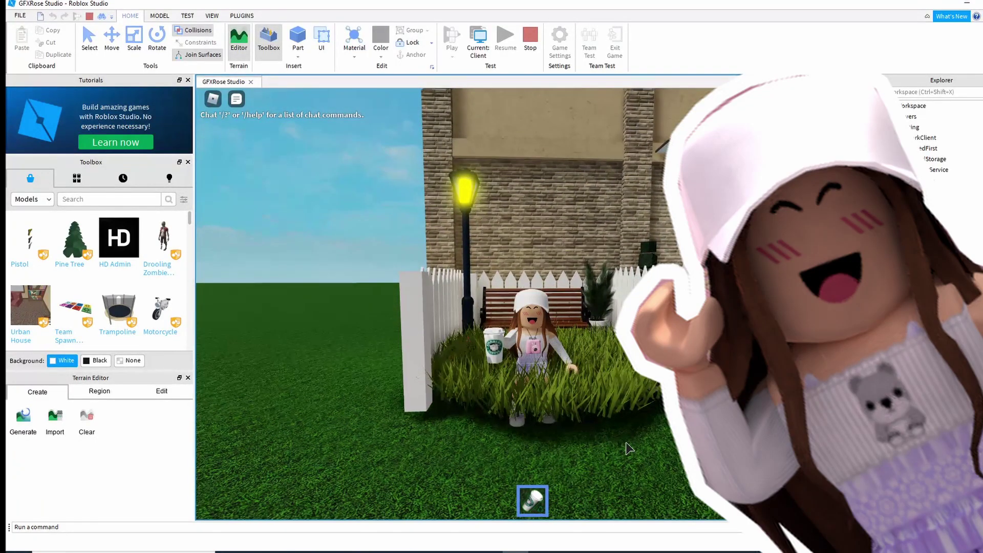
key("s")
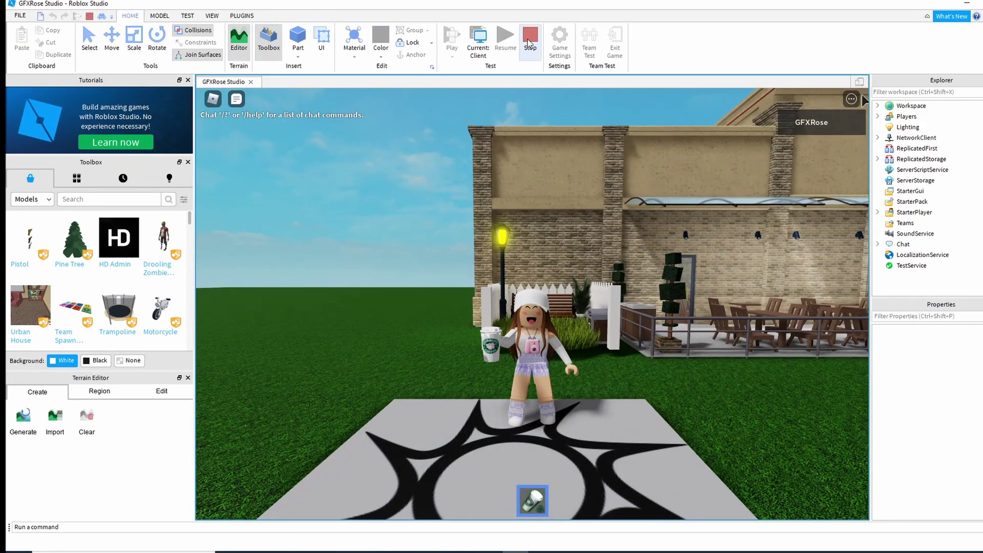
left_click(530, 44)
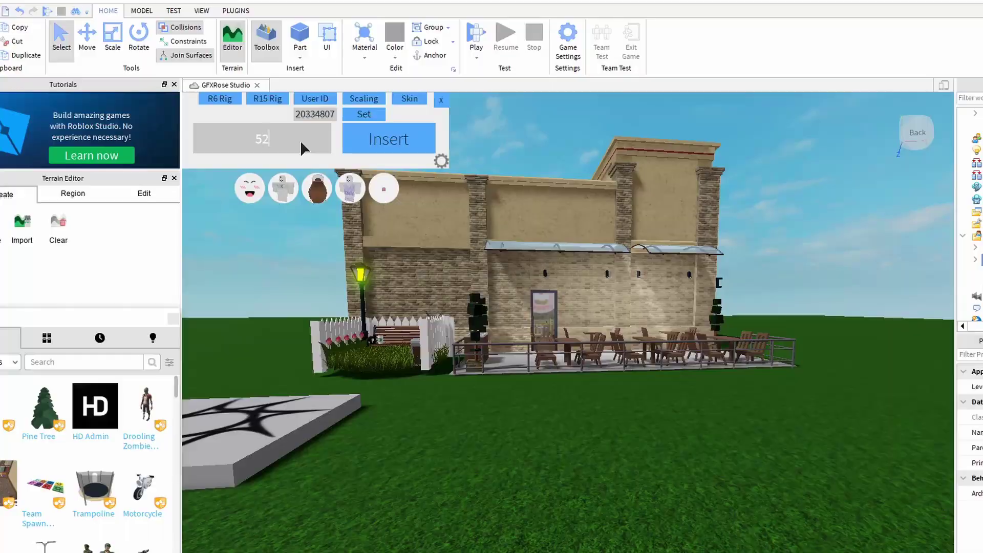
left_click(300, 141)
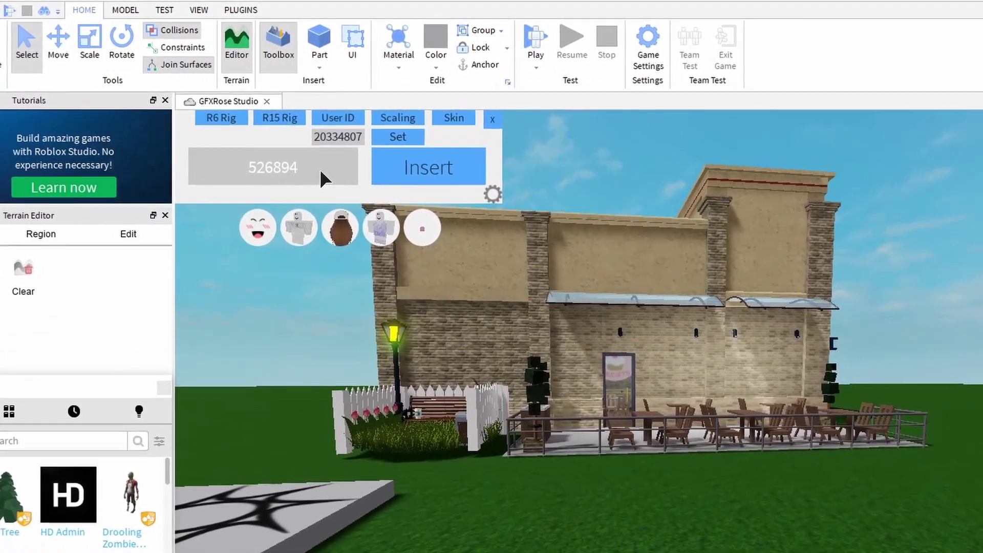
key("Return")
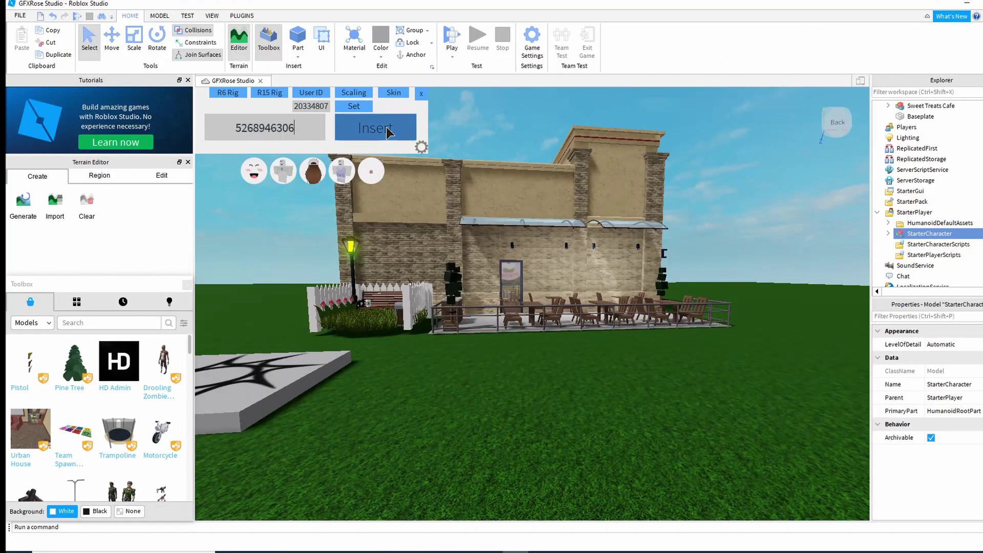
left_click(389, 134)
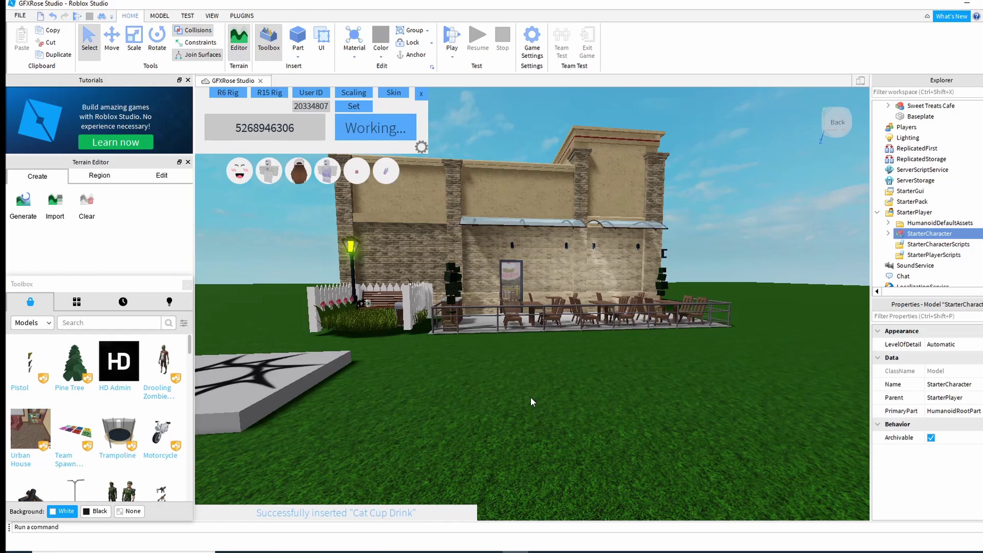
Move StarterCharacter into Workspace to view the cat cup drink, then back under StarterPlayer
right_click_drag(614, 410, 614, 410)
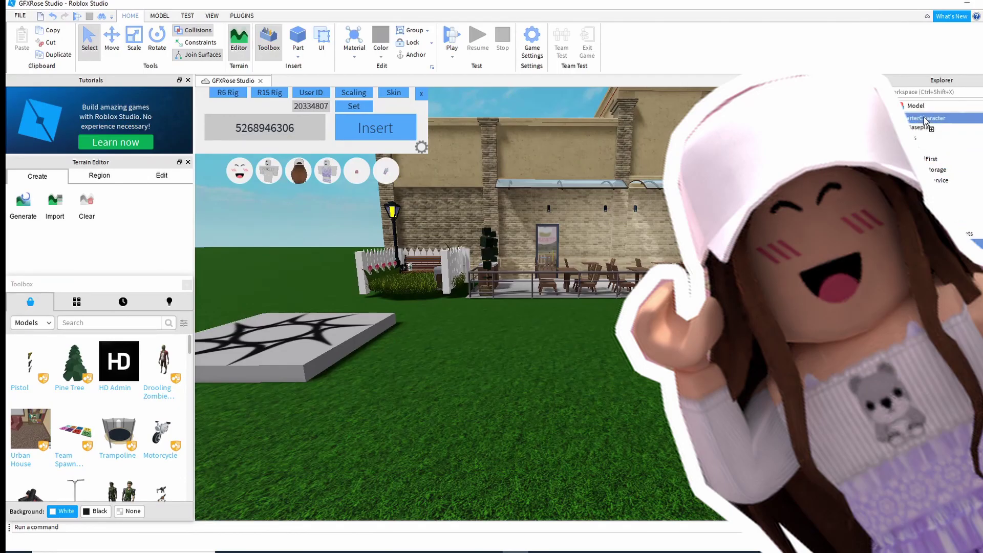
left_click_drag(925, 121, 928, 106)
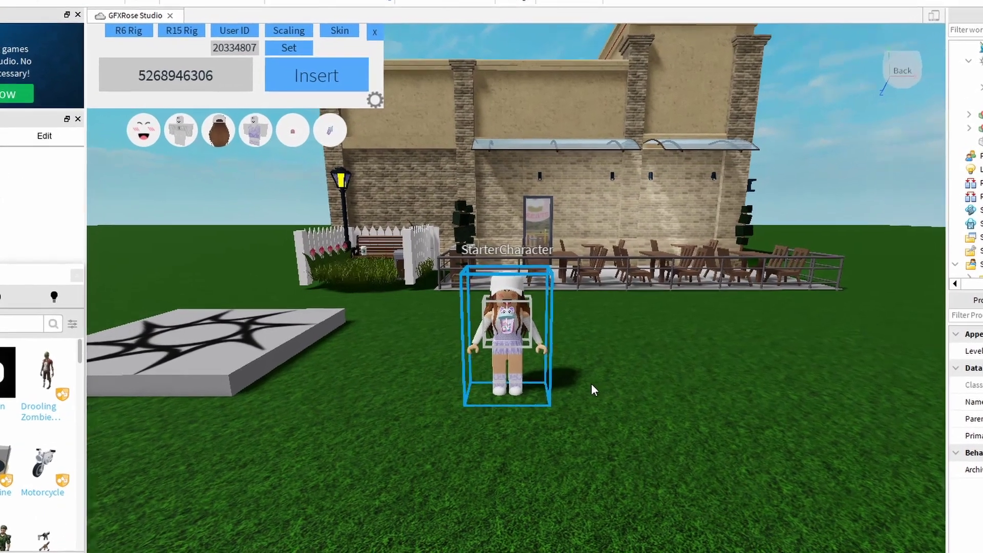
right_click_drag(589, 373, 589, 373)
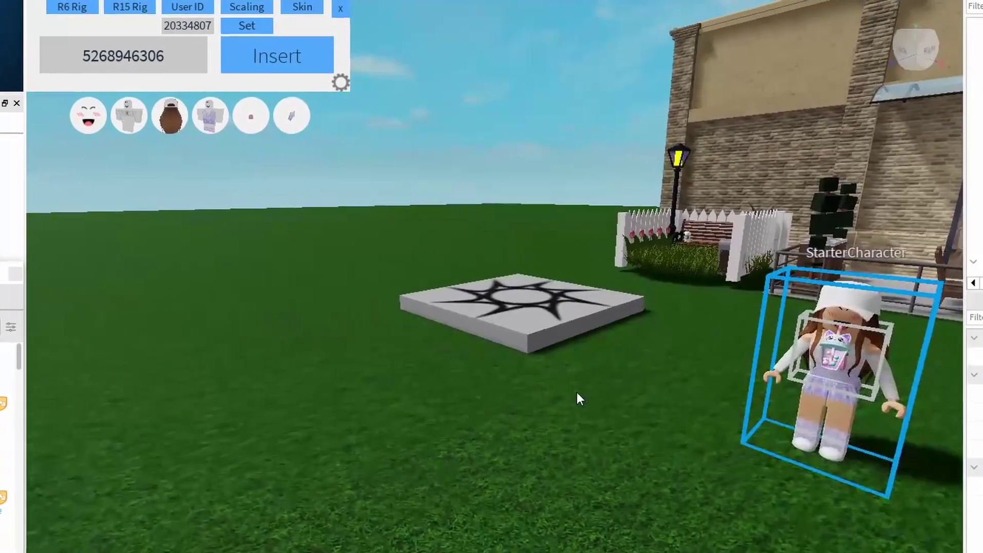
right_click_drag(563, 403, 562, 403)
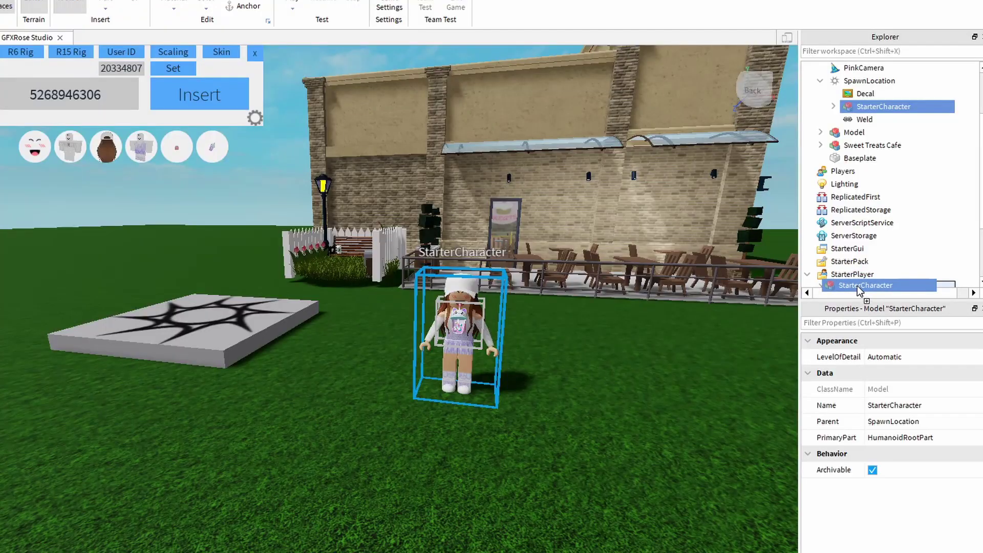
left_click_drag(857, 285, 857, 276)
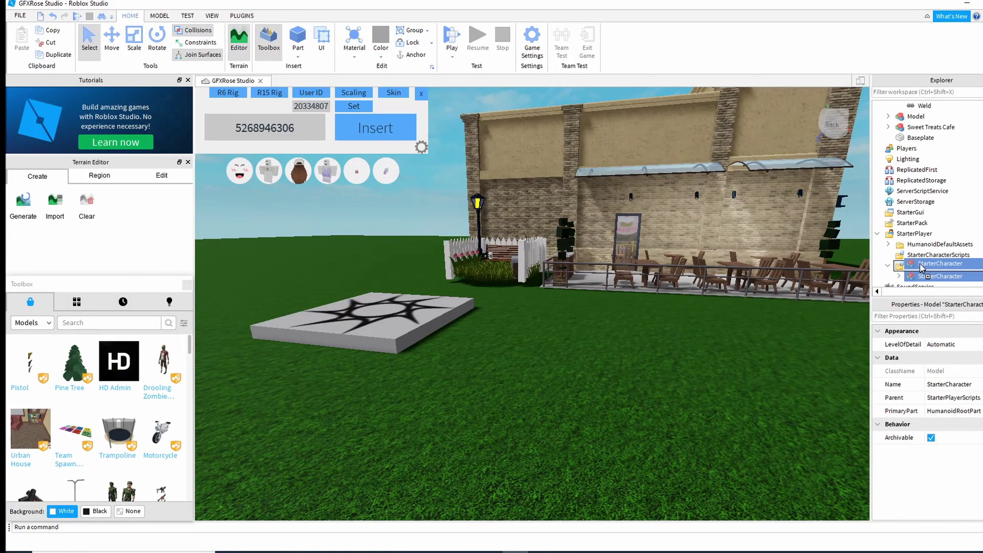
left_click_drag(922, 269, 920, 241)
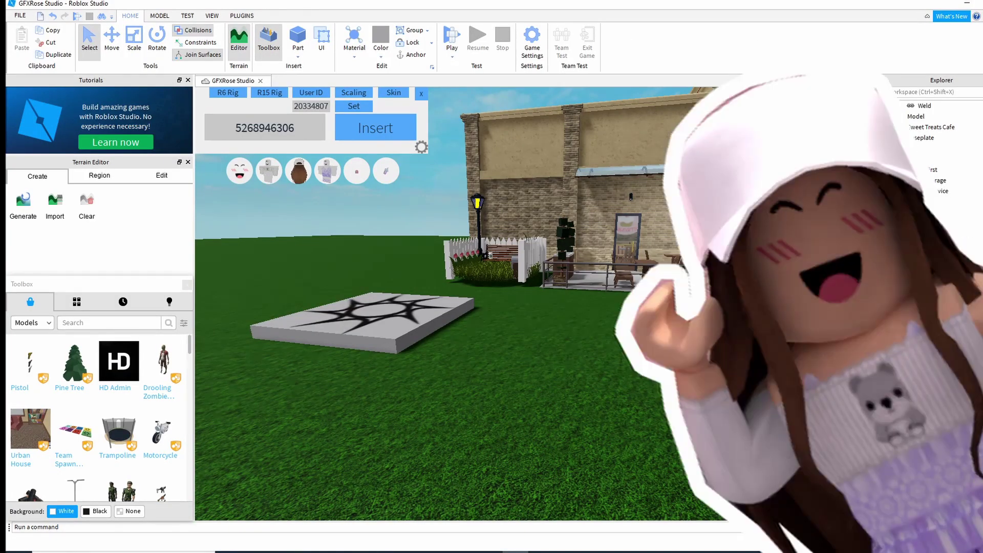
Start a play test with F5 and run the avatar into the café and through the bakery
key("d")
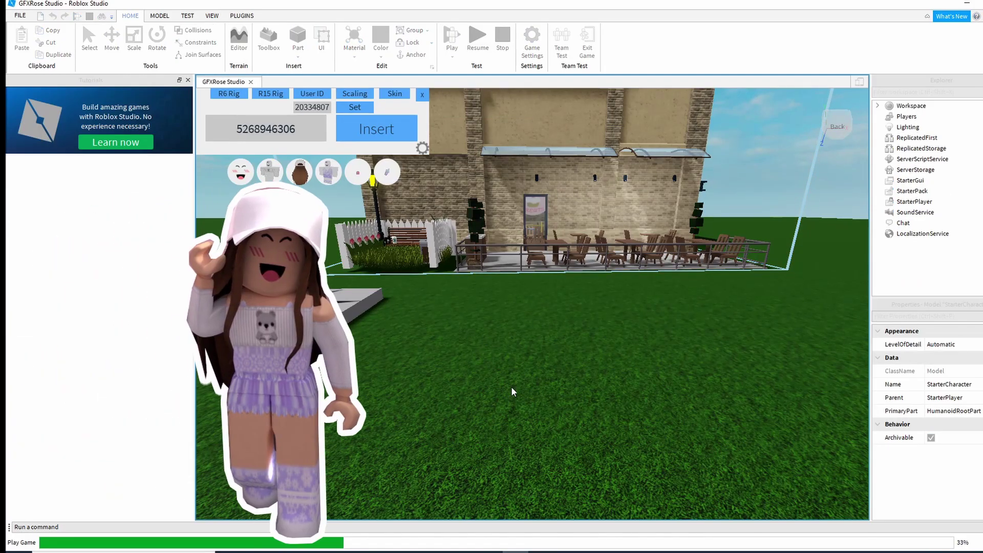
key("F5")
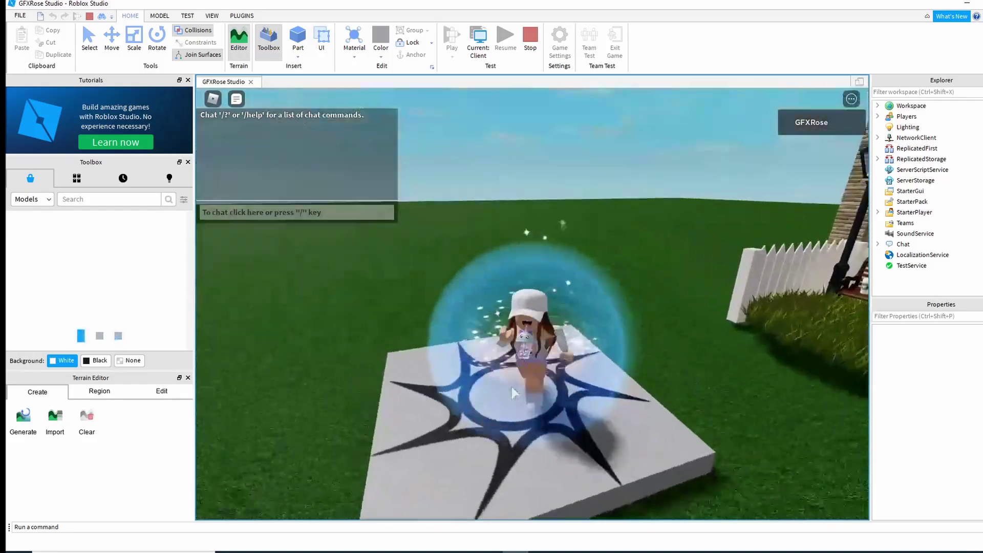
right_click_drag(513, 392, 514, 393)
key("w")
key("w")
key("s")
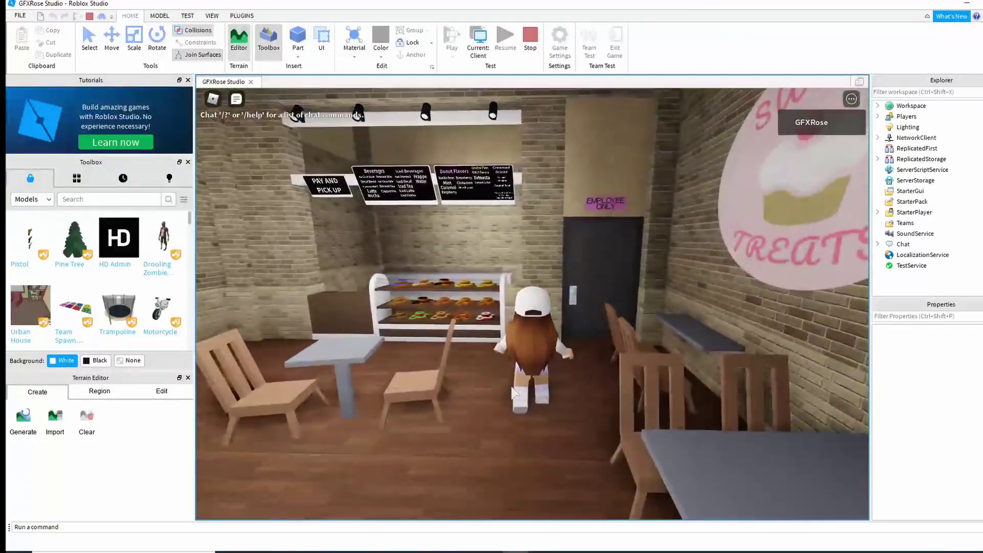
right_click_drag(512, 393, 511, 385)
Sit the avatar on a chair, jump twice, and walk it to the window and back
key("s")
scroll(512, 385, "up", 3)
key("space")
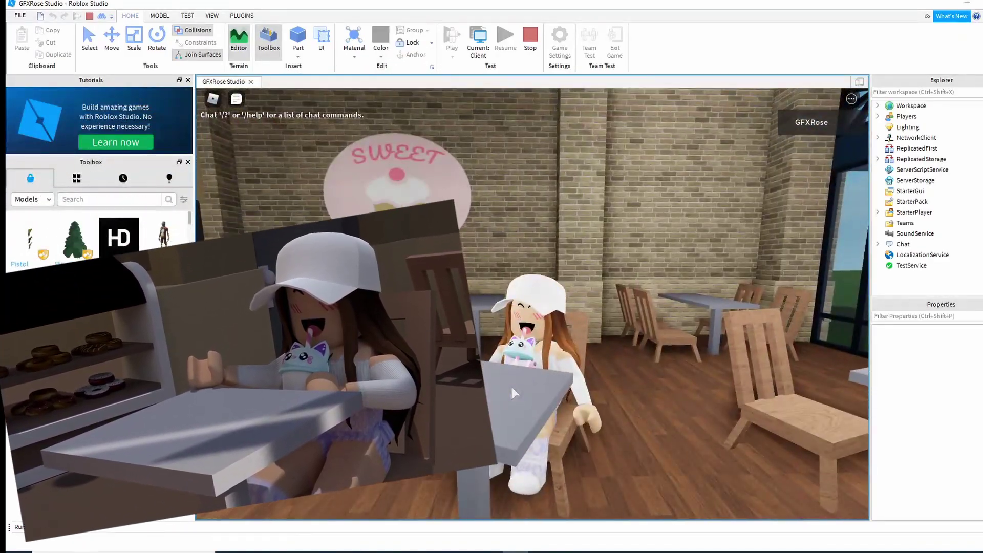
key("space")
key("w")
right_click_drag(512, 386, 515, 393)
key("w")
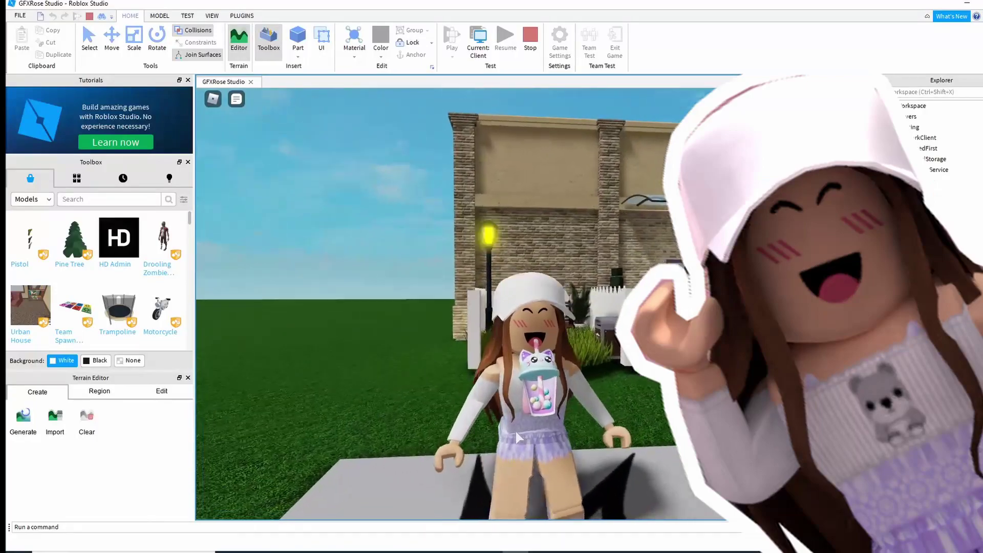
right_click_drag(516, 431, 515, 432)
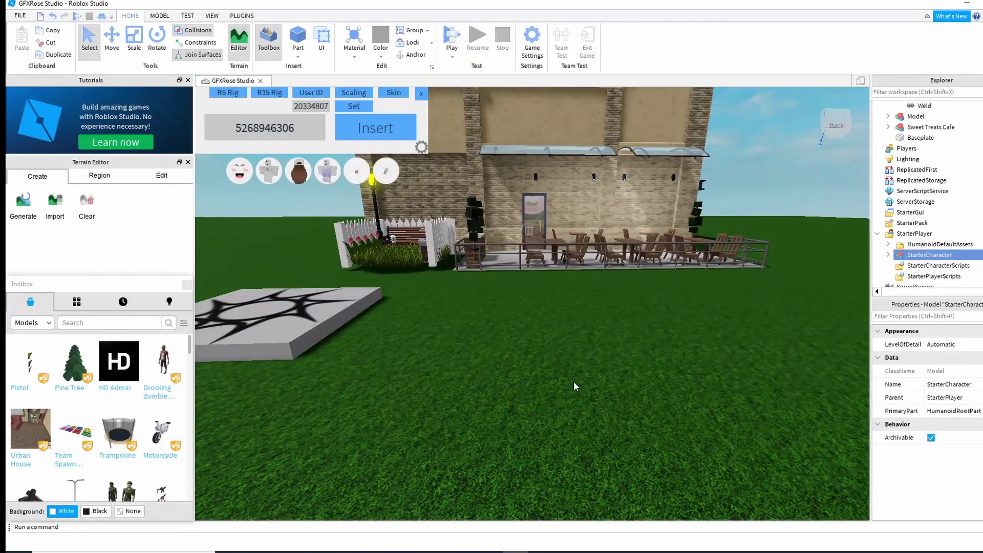
key("a")
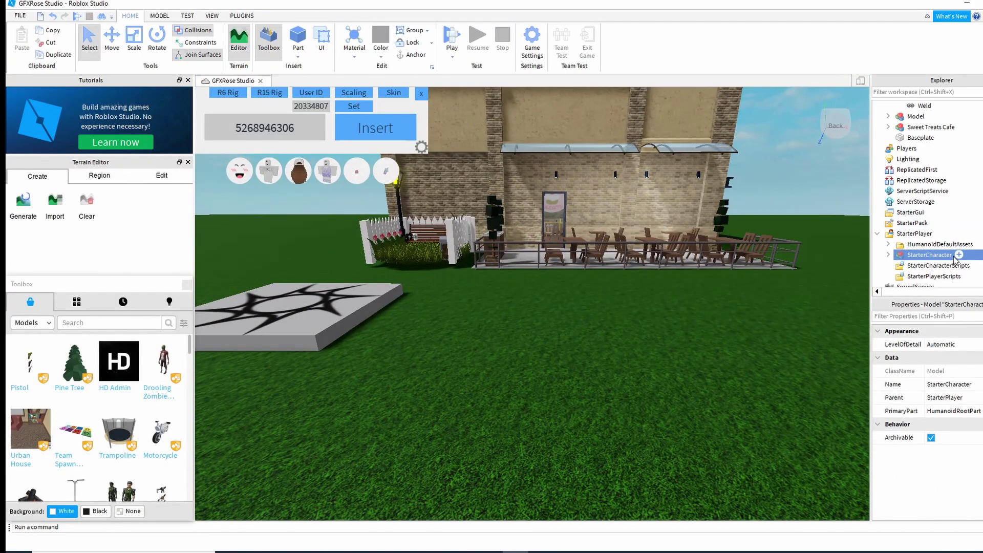
left_click_drag(939, 255, 920, 138)
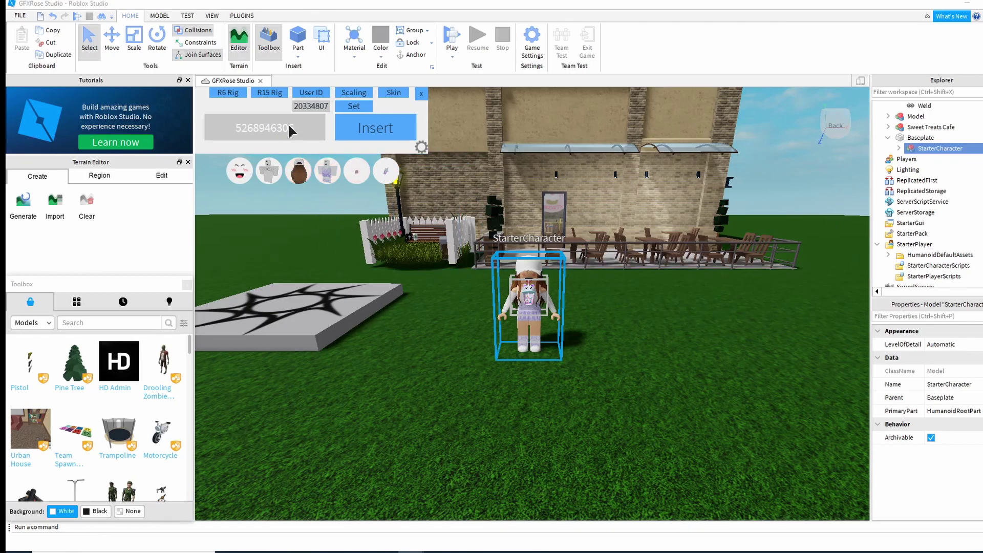
left_click(306, 132)
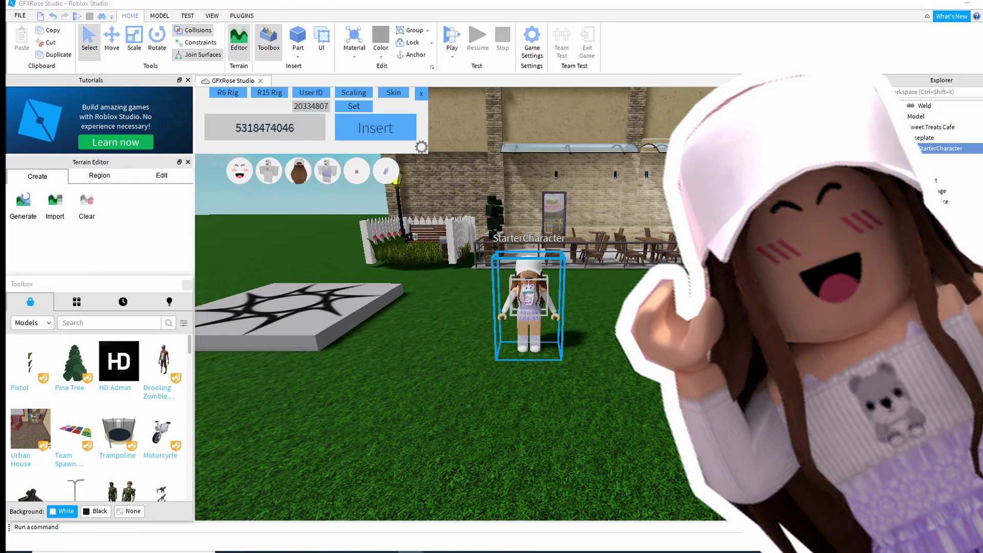
left_click(379, 130)
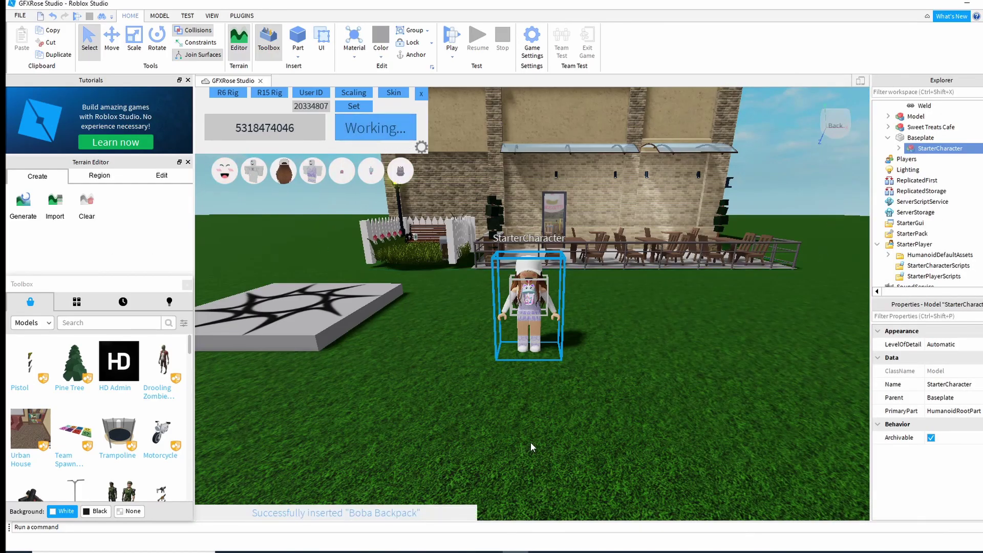
key("a")
right_click_drag(538, 425, 535, 415)
scroll(535, 418, "down", 5)
right_click_drag(438, 418, 485, 428)
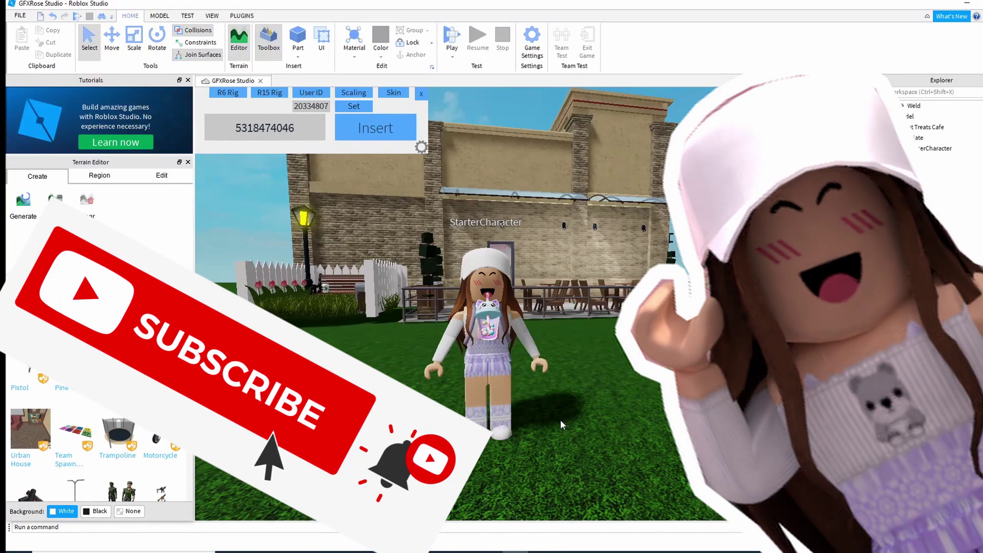
left_click(518, 431)
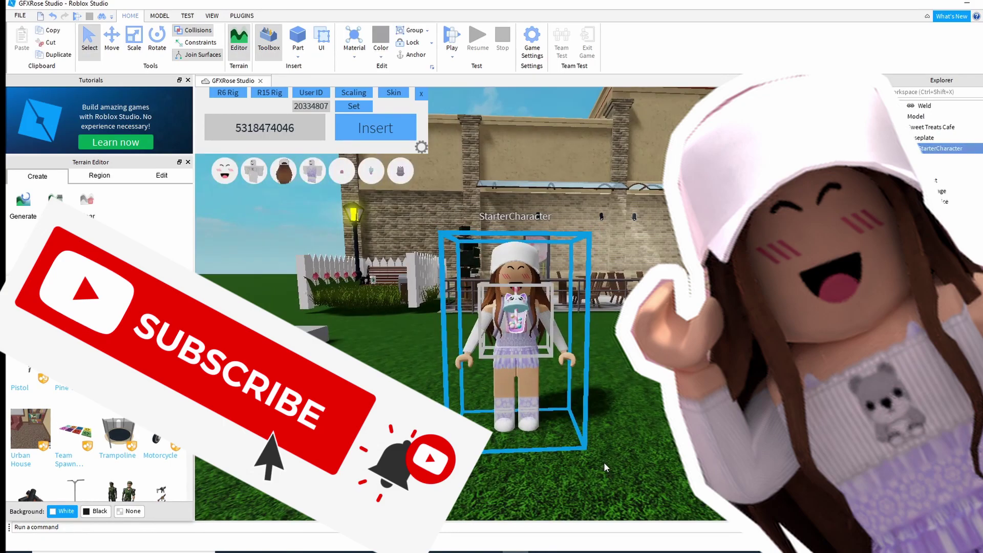
key("q")
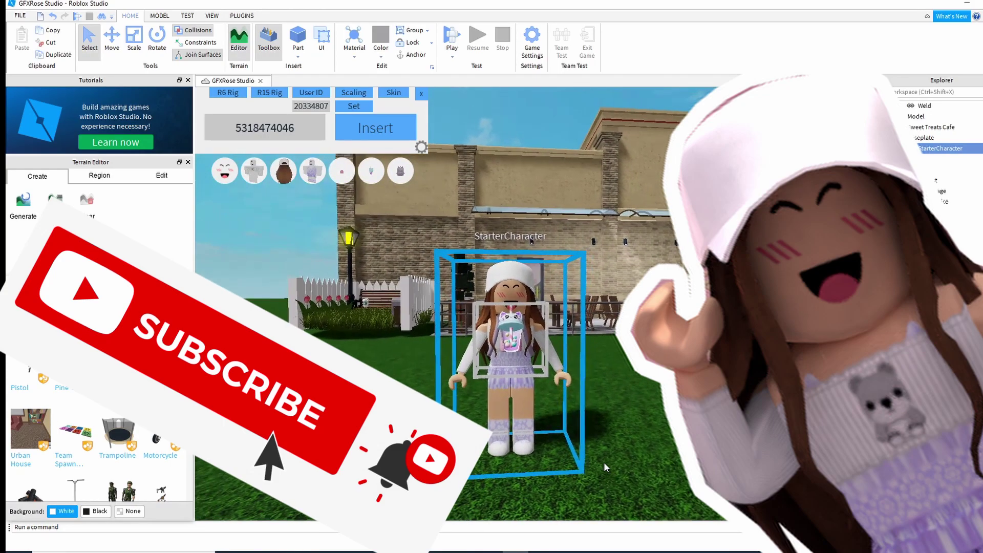
key("a")
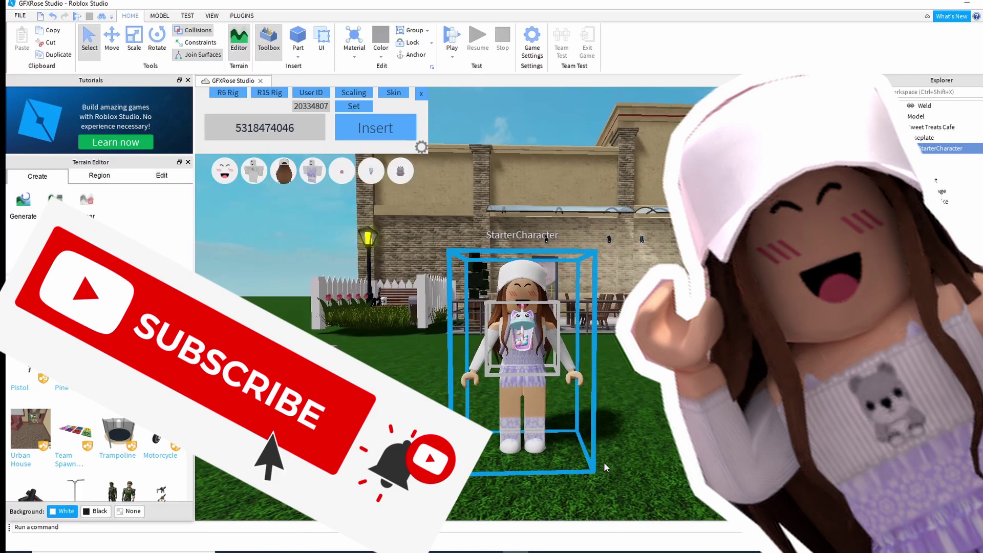
key("a")
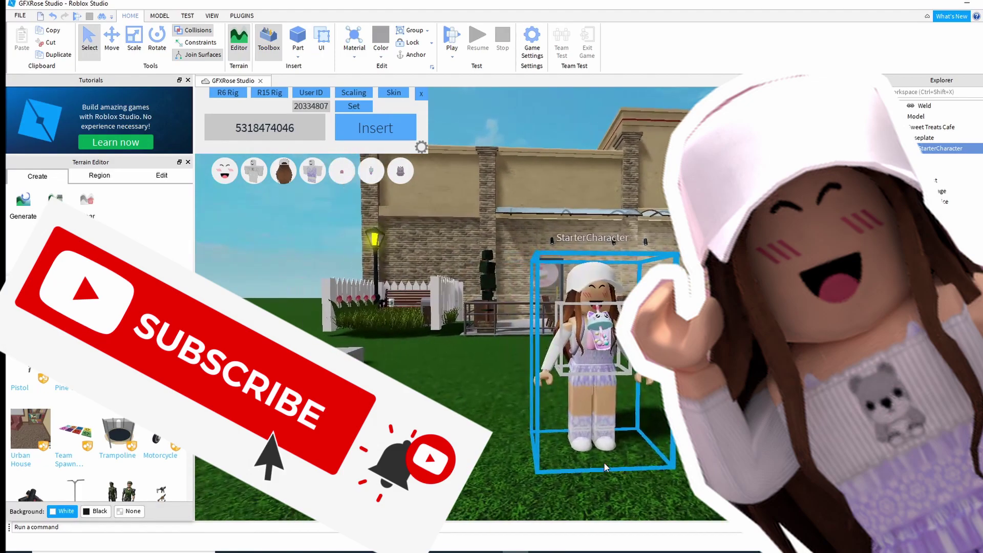
key("a")
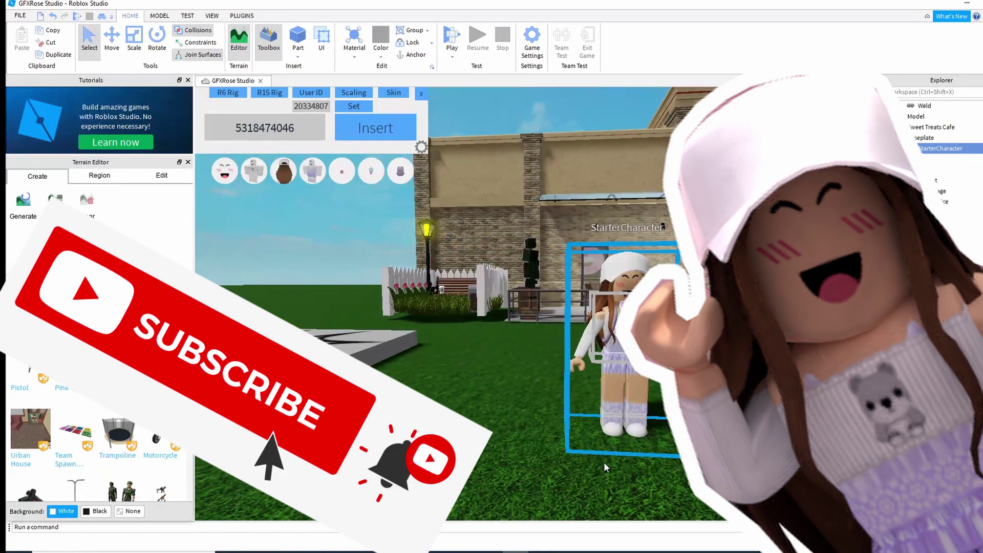